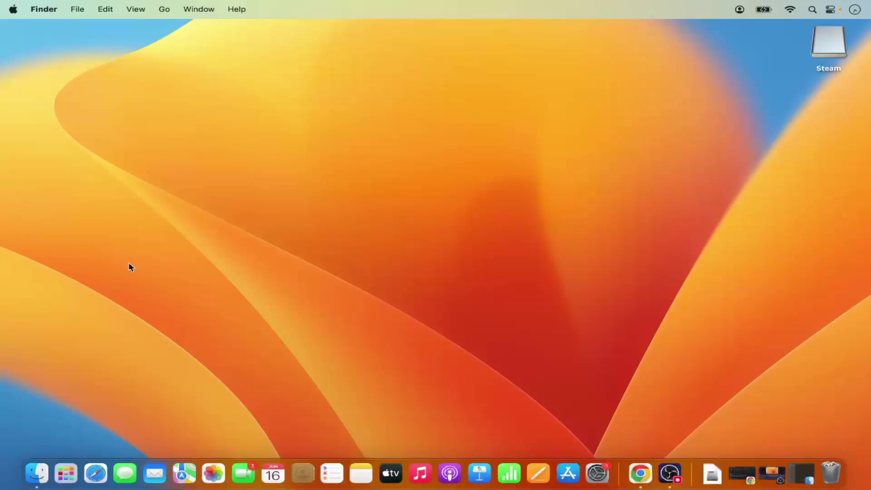
- Open a Finder window on the Applications folder and locate the VLC app
{"action": "left_click", "coordinate": [37, 476]}
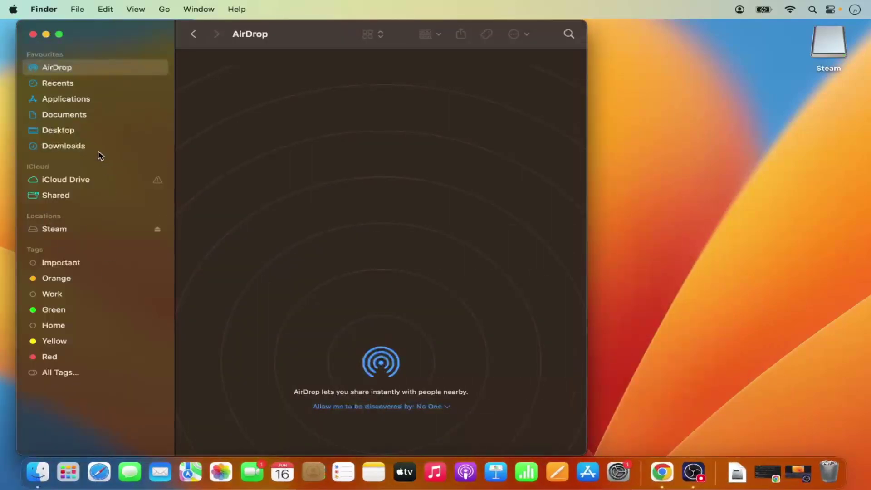
{"action": "left_click", "coordinate": [77, 103]}
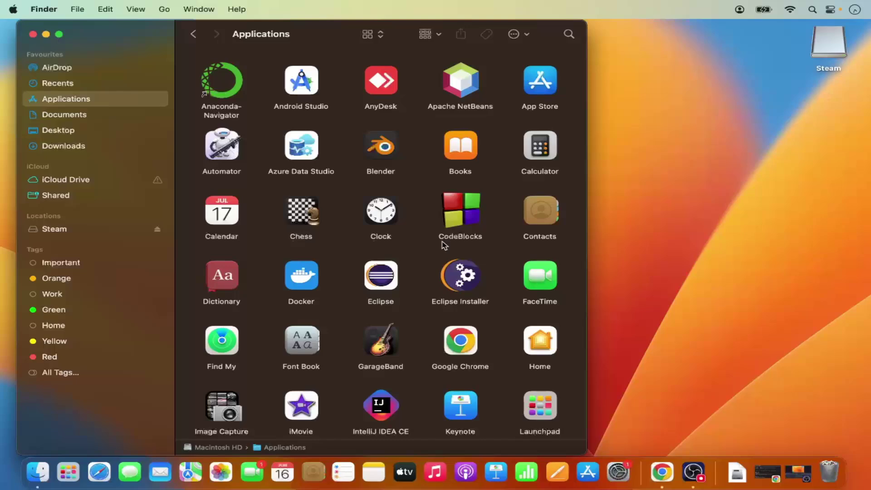
{"action": "scroll", "coordinate": [444, 245], "scroll_direction": "down", "scroll_amount": 10}
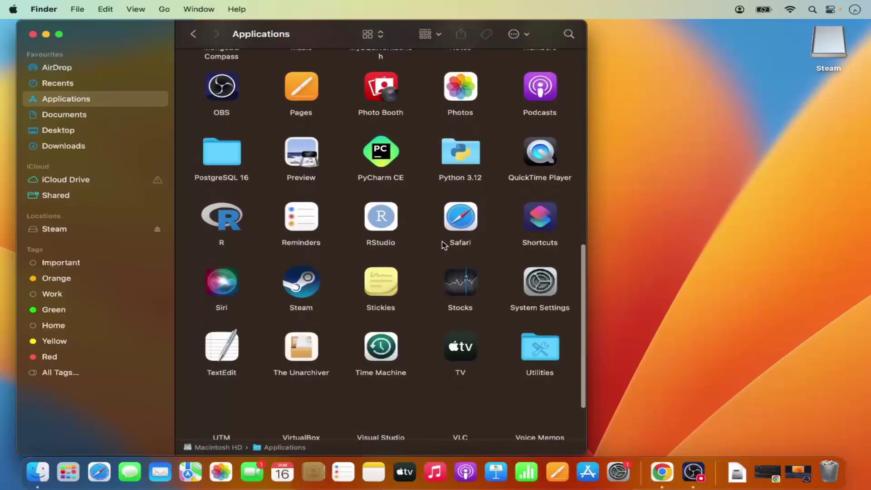
{"action": "scroll", "coordinate": [444, 245], "scroll_direction": "down", "scroll_amount": 2}
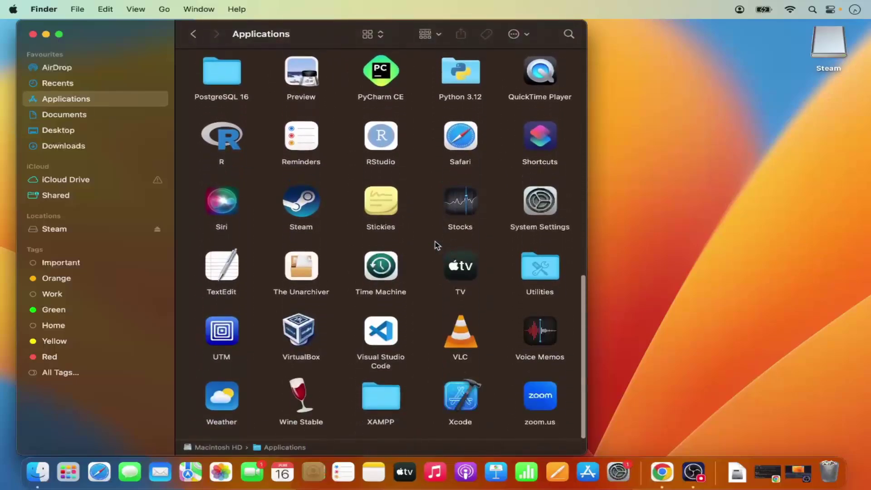
- Widen the Applications window and switch it to full-screen mode
{"action": "double_click", "coordinate": [323, 35]}
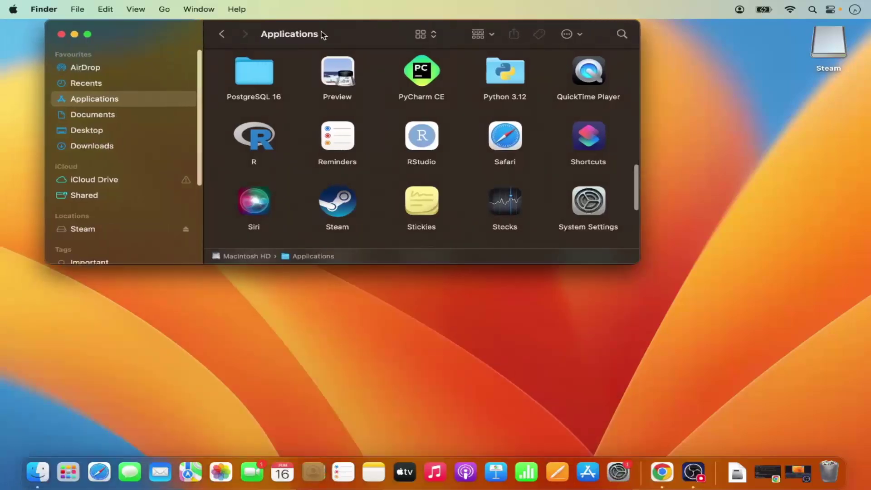
{"action": "double_click", "coordinate": [362, 30]}
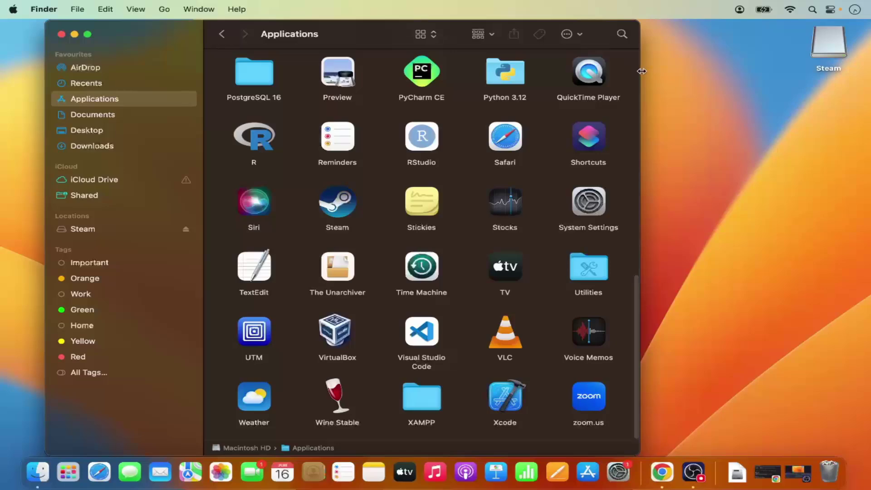
{"action": "left_click_drag", "start_coordinate": [642, 72], "coordinate": [846, 75]}
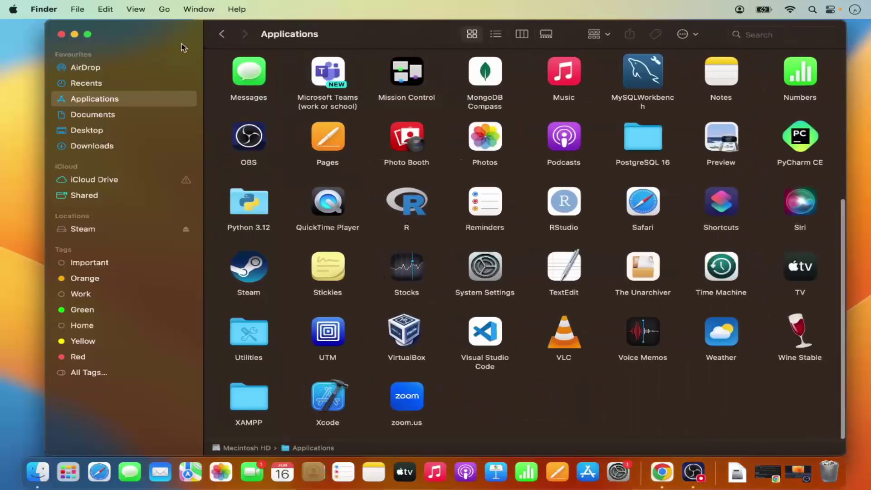
{"action": "left_click", "coordinate": [88, 34]}
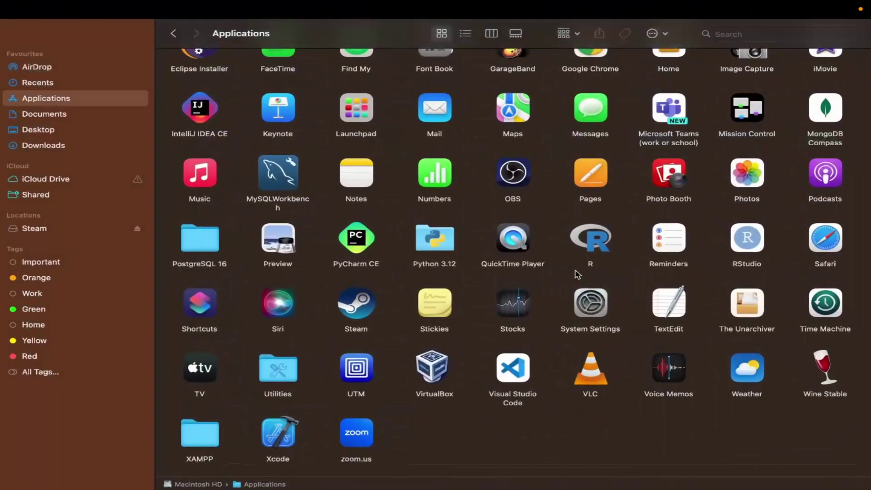
{"action": "left_click", "coordinate": [591, 386]}
{"action": "right_click", "coordinate": [590, 386]}
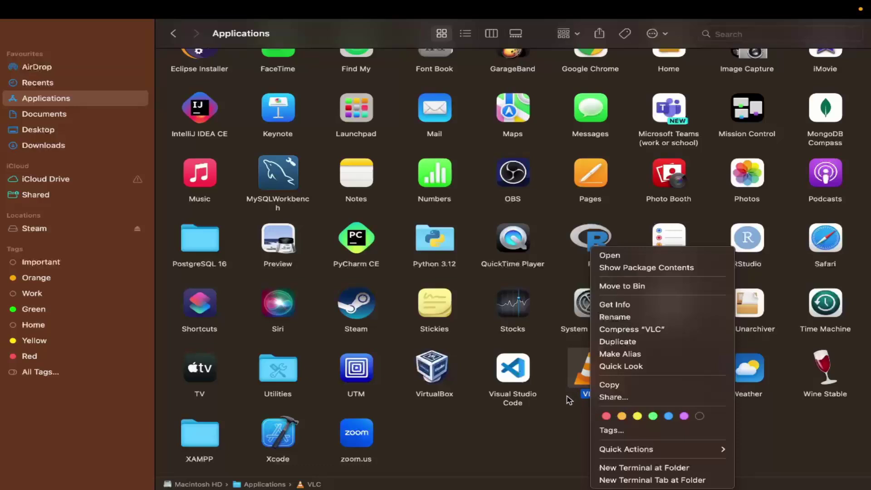
{"action": "left_click", "coordinate": [570, 417]}
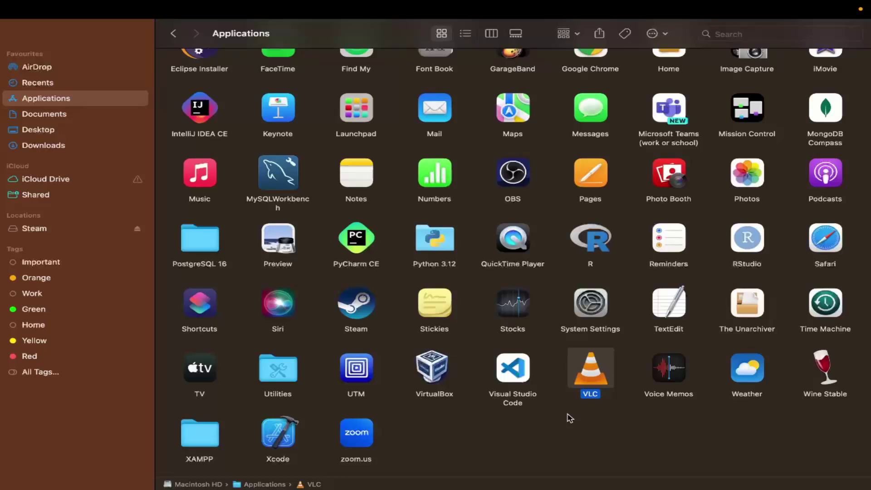
{"action": "left_click", "coordinate": [570, 418]}
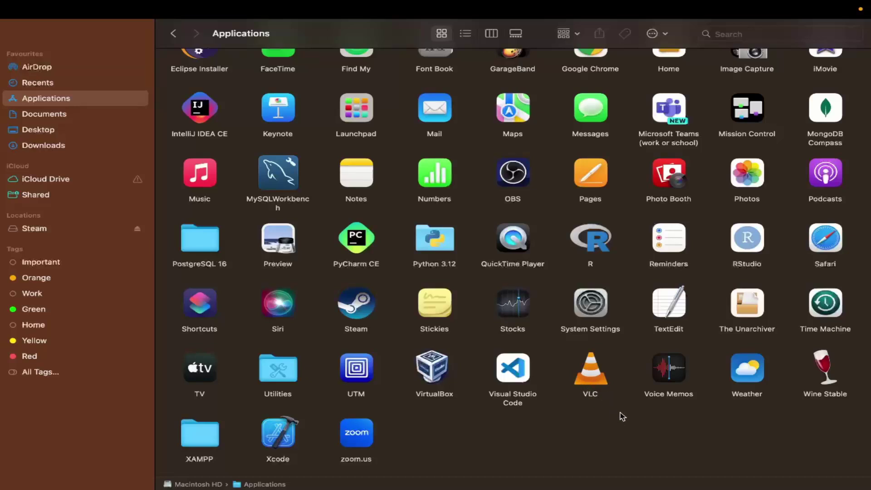
- Search This Mac for "vlc"
{"action": "scroll", "coordinate": [622, 416], "scroll_direction": "down", "scroll_amount": 1}
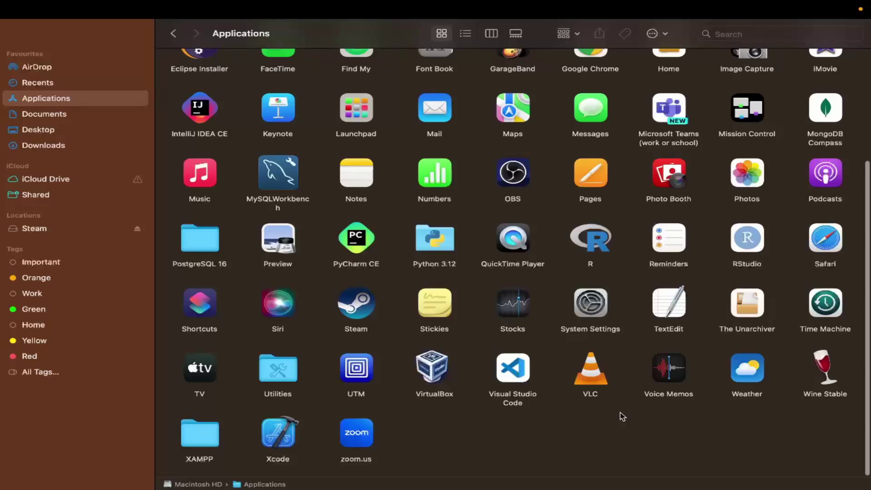
{"action": "scroll", "coordinate": [622, 417], "scroll_direction": "up", "scroll_amount": 5}
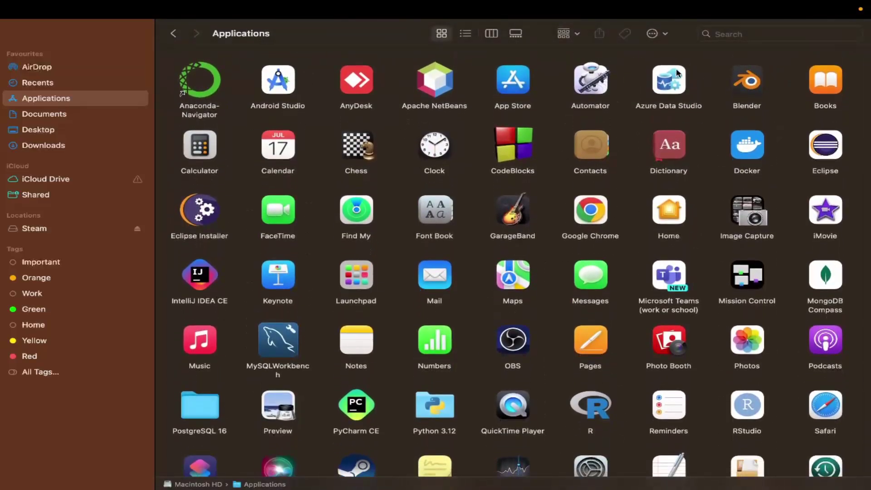
{"action": "left_click", "coordinate": [748, 35]}
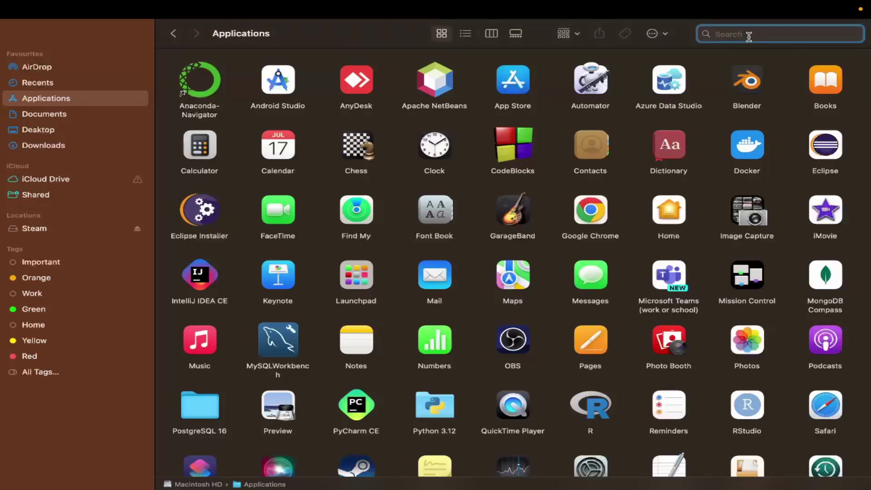
{"action": "type", "text": "vl"}
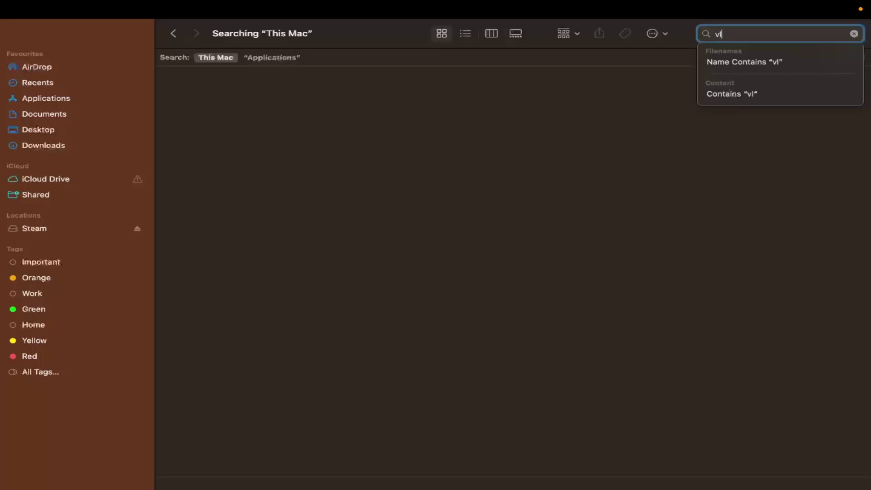
{"action": "type", "text": "c"}
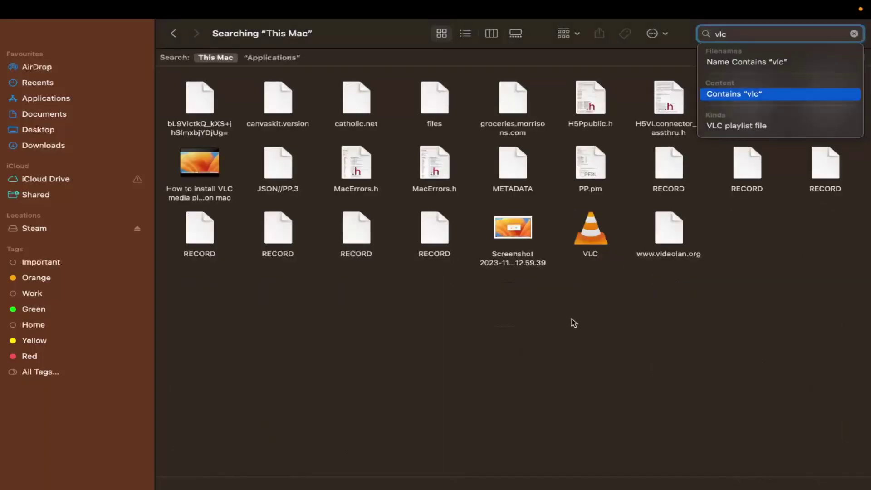
{"action": "left_click", "coordinate": [574, 323]}
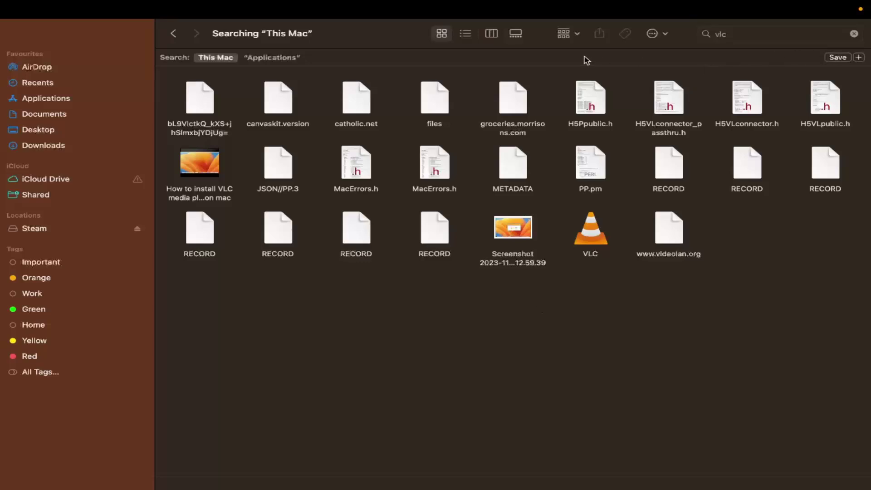
- Add a criterion row to the search and ensure the System files attribute is enabled for its attribute list
{"action": "left_click", "coordinate": [859, 57]}
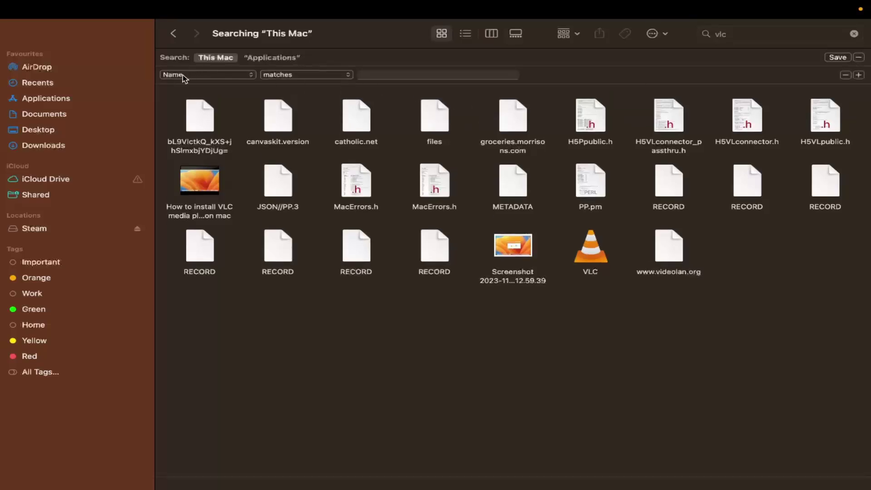
{"action": "left_click", "coordinate": [219, 75]}
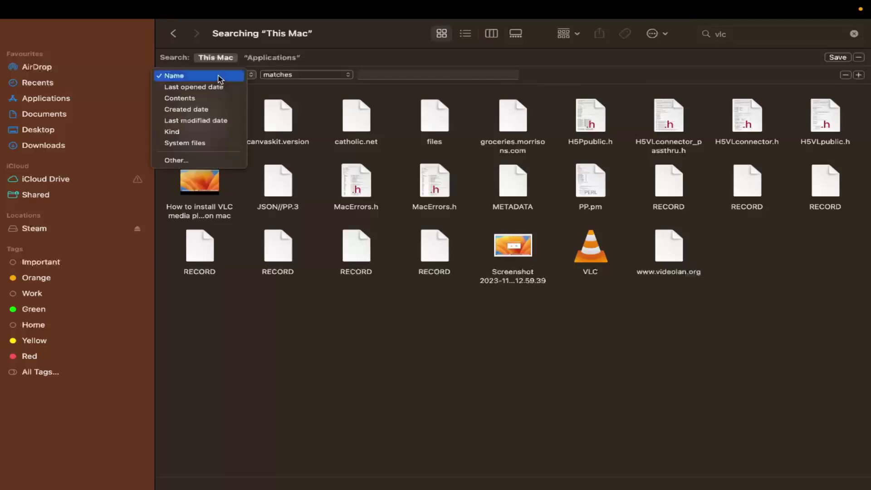
{"action": "left_click", "coordinate": [196, 159]}
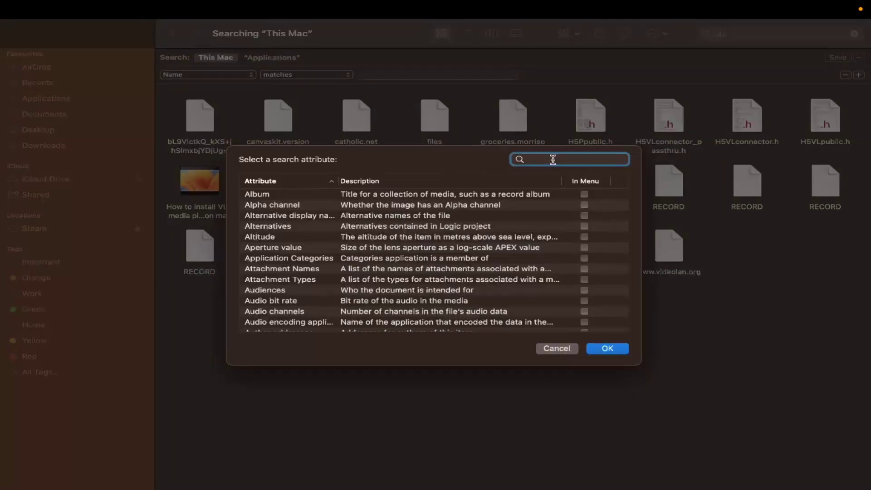
{"action": "type", "text": "sys"}
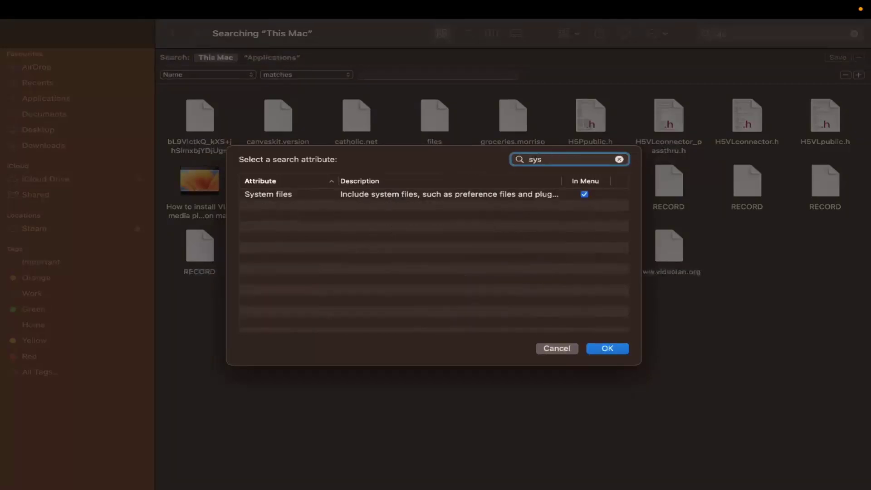
{"action": "left_click", "coordinate": [584, 194]}
{"action": "left_click", "coordinate": [584, 195]}
{"action": "left_click", "coordinate": [607, 352]}
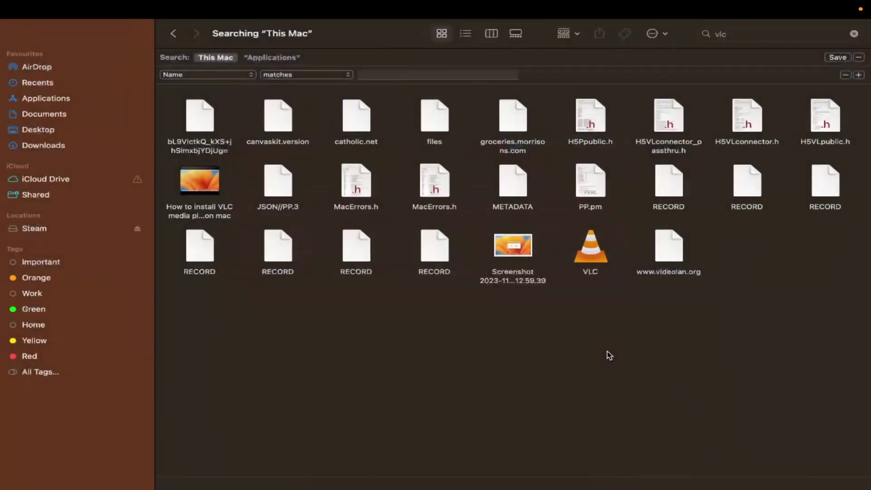
- Set the search criterion to "System files" "are included"
{"action": "left_click", "coordinate": [205, 76]}
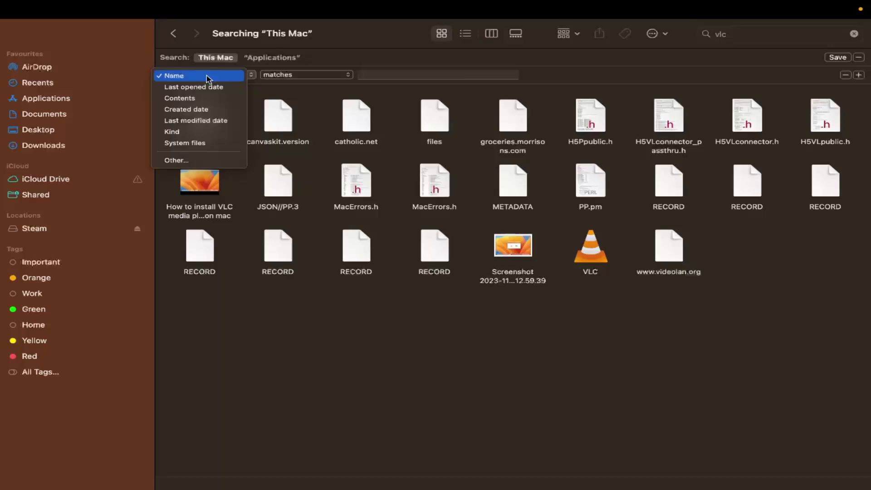
{"action": "left_click", "coordinate": [197, 145]}
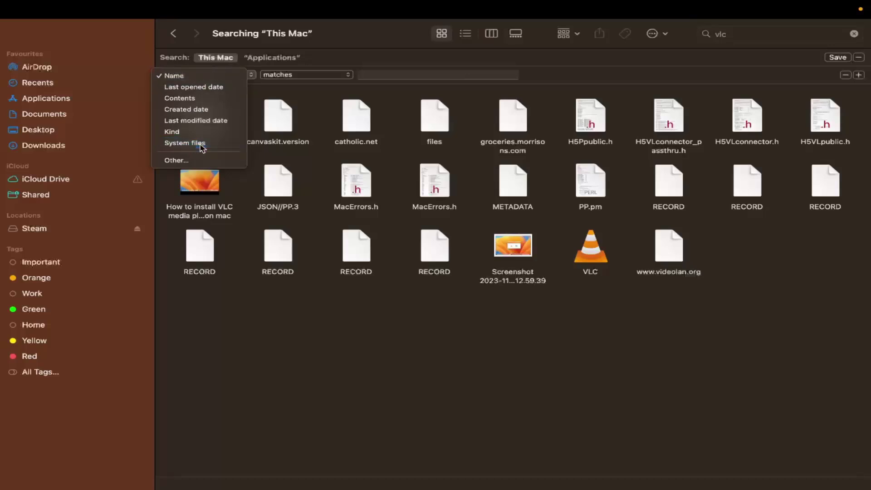
{"action": "left_click", "coordinate": [296, 78]}
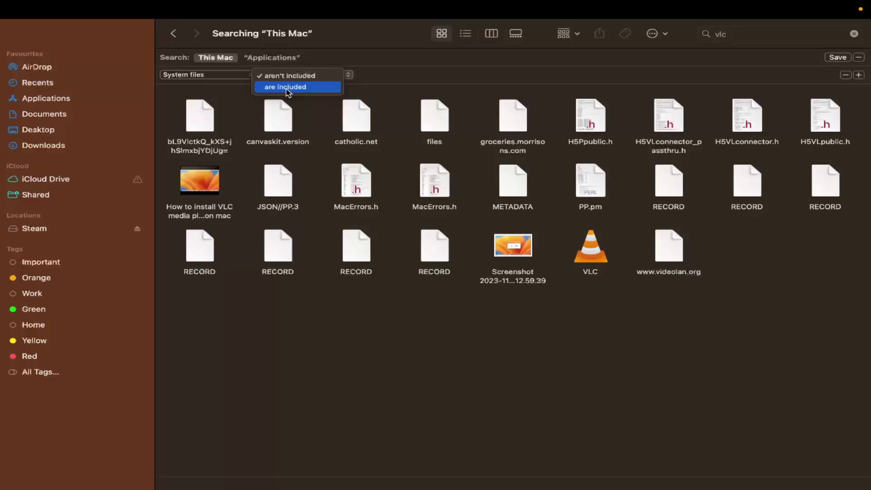
{"action": "left_click", "coordinate": [287, 87]}
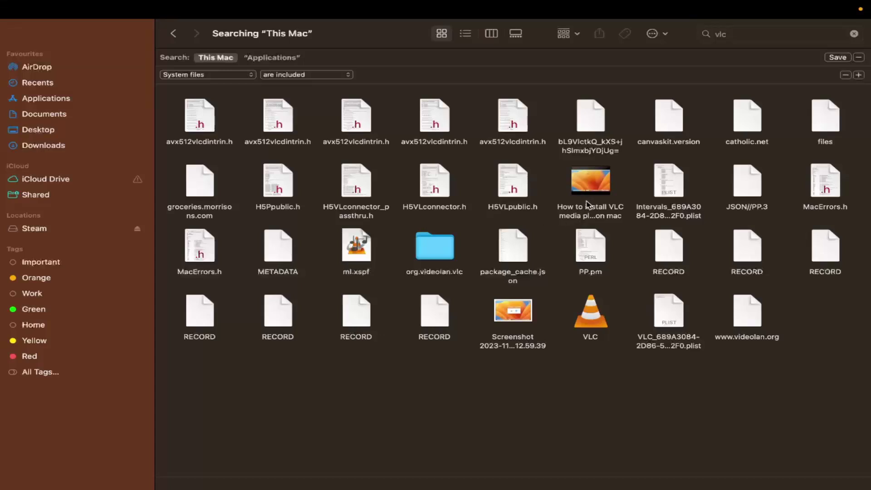
- Move all search results except the VLC installation video and the screenshot to the Bin, authorising with the account password
{"action": "mouse_move", "coordinate": [585, 197]}
{"action": "left_click", "coordinate": [510, 325]}
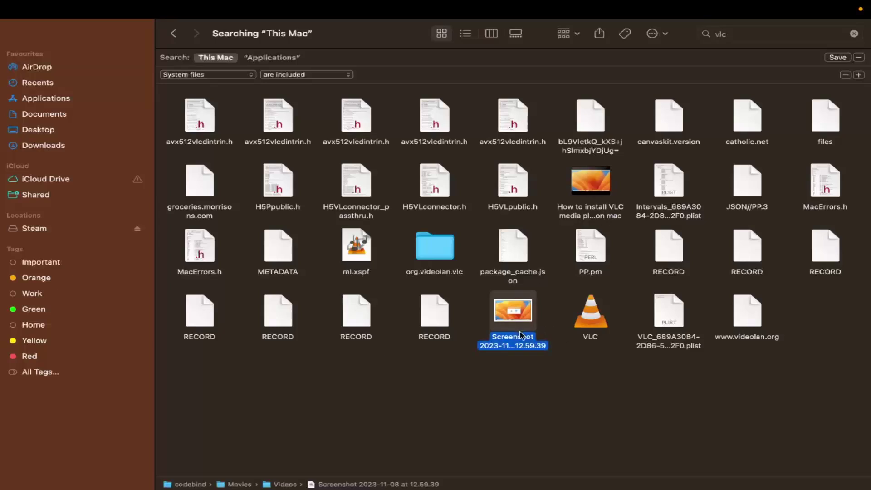
{"action": "left_click", "coordinate": [668, 389]}
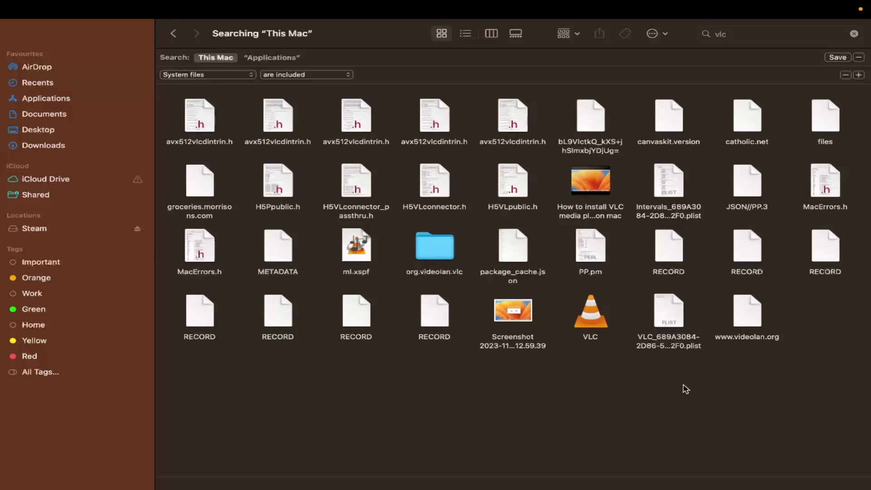
{"action": "key", "text": "super+a"}
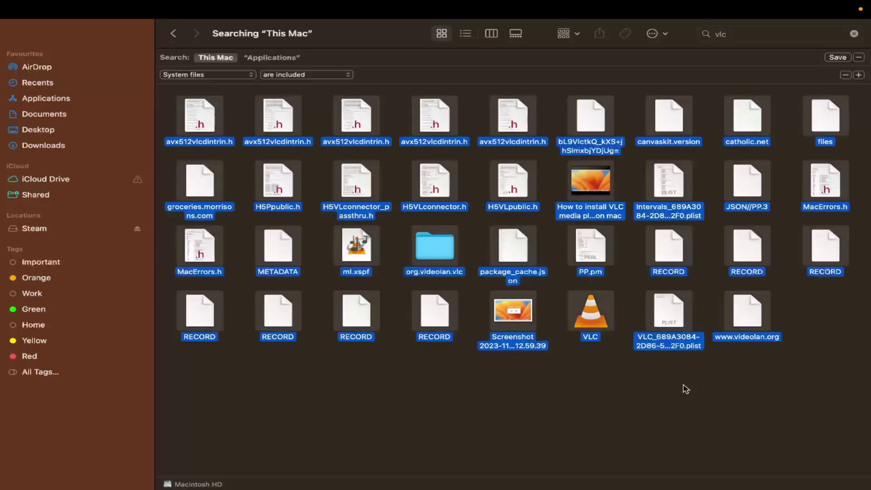
{"action": "left_click", "coordinate": [509, 312], "text": "super"}
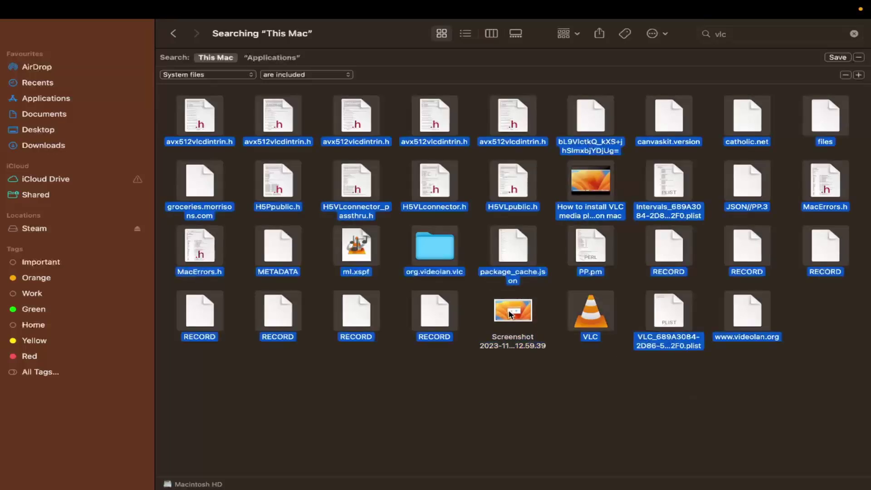
{"action": "left_click", "coordinate": [585, 193], "text": "super"}
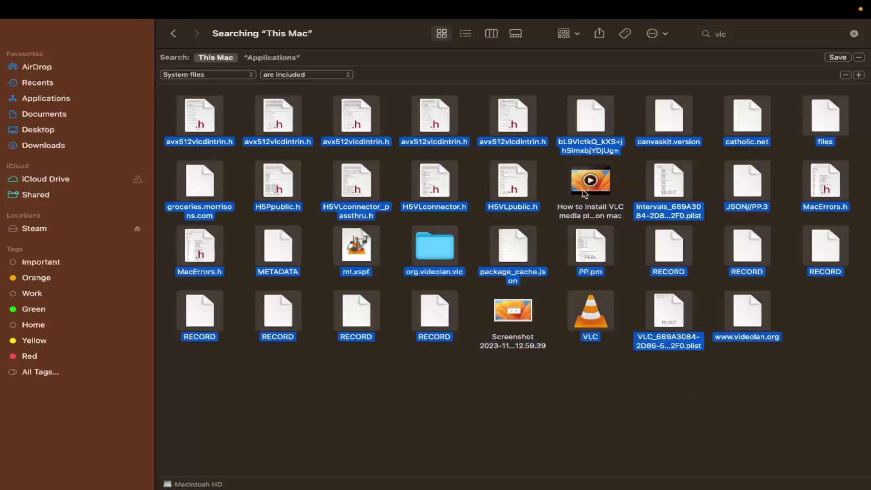
{"action": "right_click", "coordinate": [511, 200]}
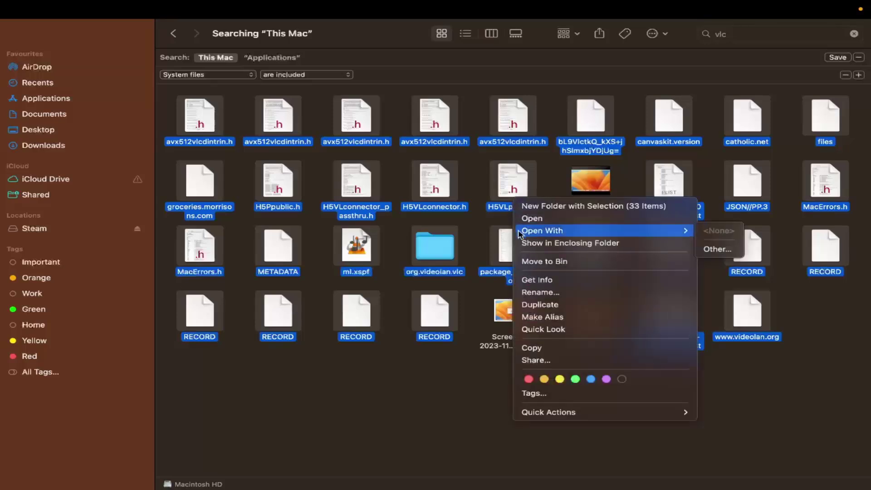
{"action": "left_click", "coordinate": [537, 261]}
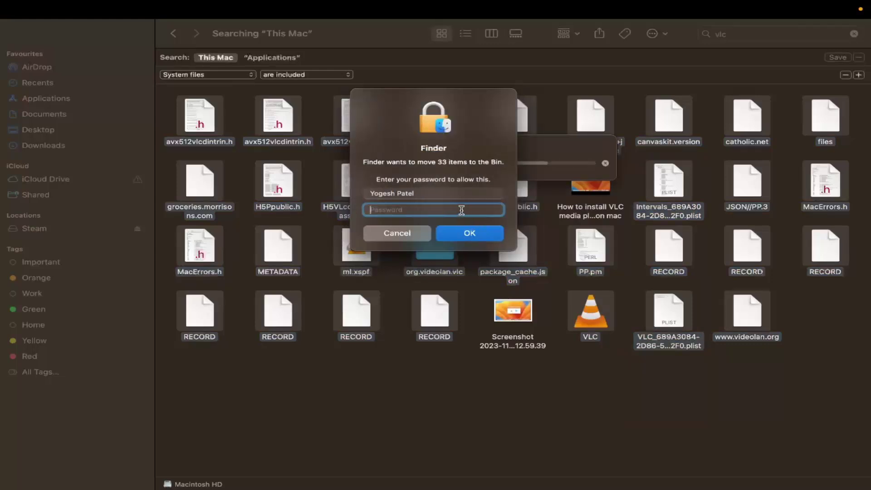
{"action": "type", "text": "••••••"}
{"action": "left_click", "coordinate": [477, 232]}
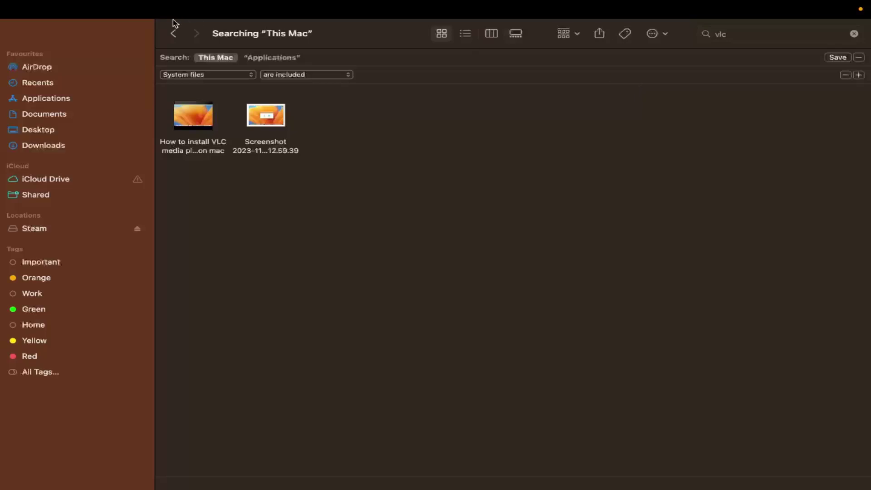
- Take the search window out of full screen, open the Bin to review its contents, and return to the search window
{"action": "mouse_move", "coordinate": [23, 9]}
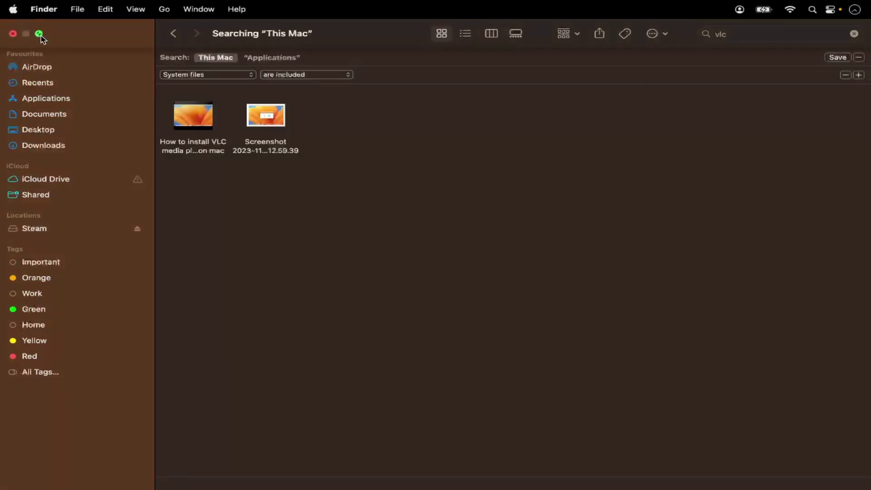
{"action": "left_click", "coordinate": [39, 35]}
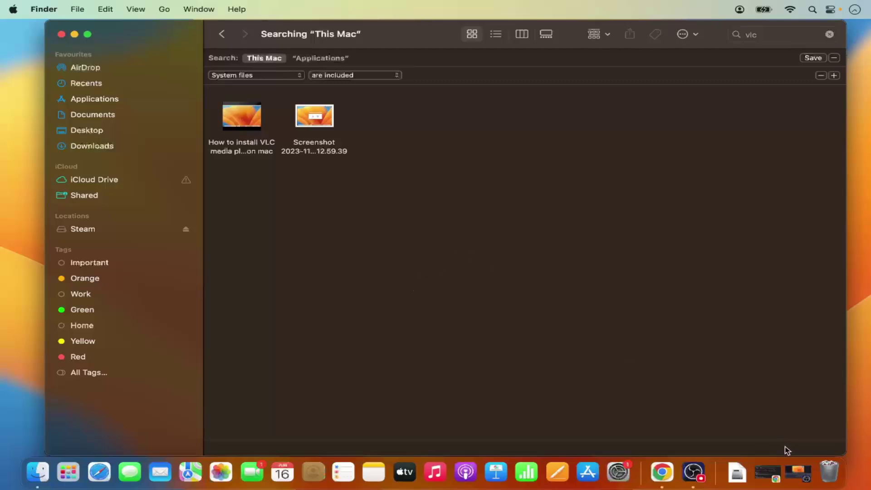
{"action": "left_click", "coordinate": [828, 472]}
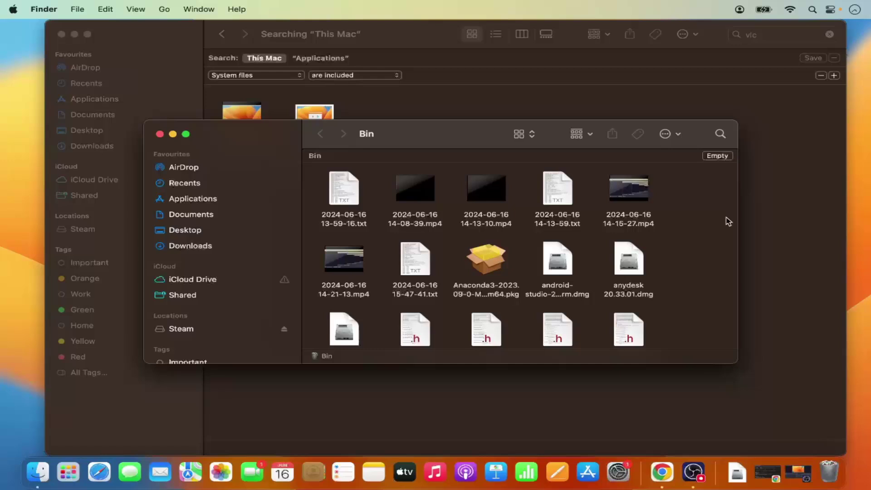
{"action": "left_click", "coordinate": [769, 214]}
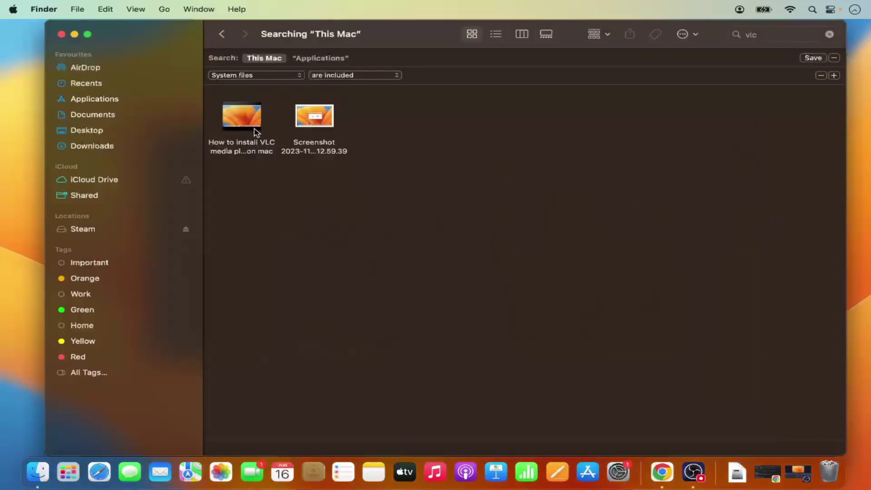
- Repeat the search of This Mac for "vlc" from the Applications folder to check for leftovers, and close the window
{"action": "left_click", "coordinate": [100, 99]}
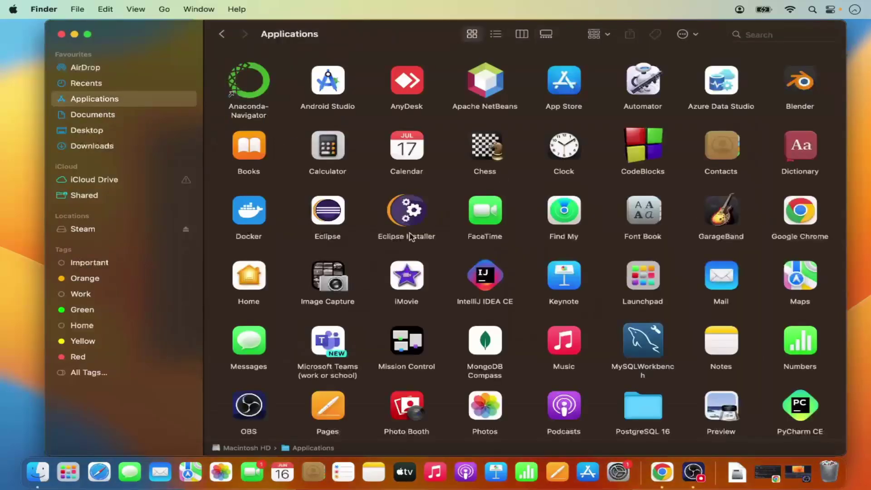
{"action": "left_click", "coordinate": [764, 40]}
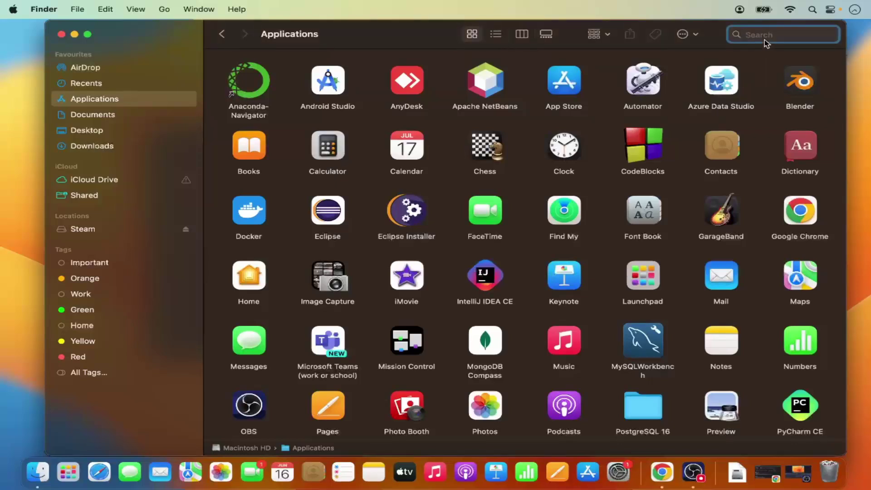
{"action": "type", "text": "vlc"}
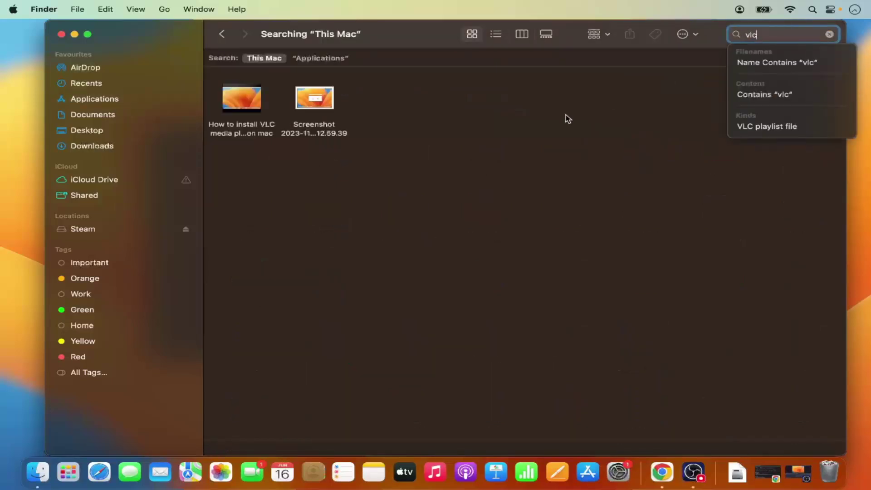
{"action": "left_click", "coordinate": [552, 130]}
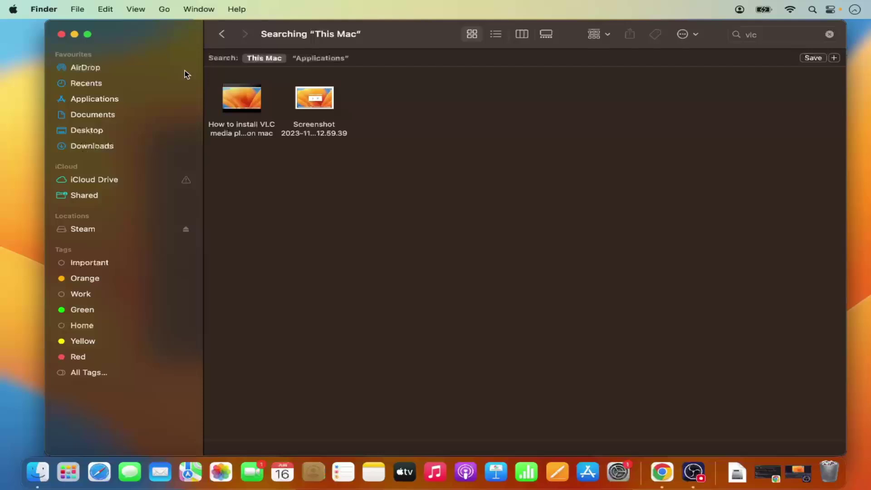
{"action": "left_click", "coordinate": [61, 34]}
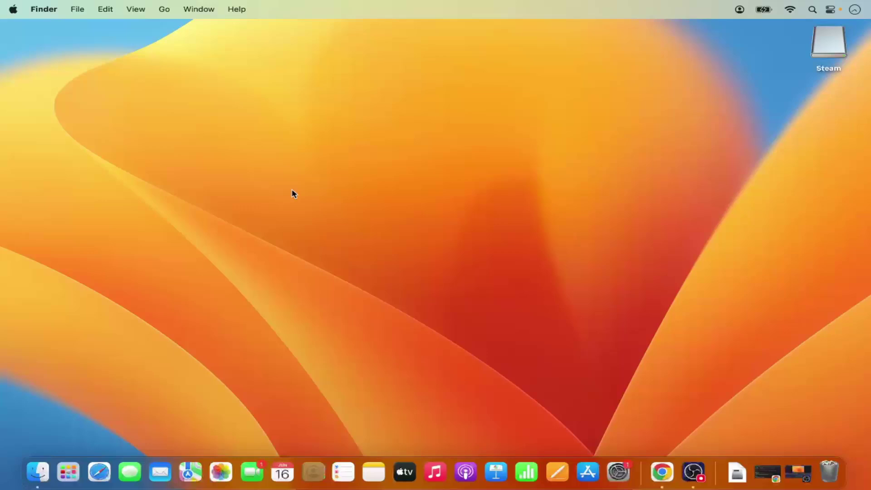
- Switch to Chrome, open FreeMacSoft's AppCleaner page from the Google results, and consent to the site's data use
{"action": "left_click", "coordinate": [661, 475]}
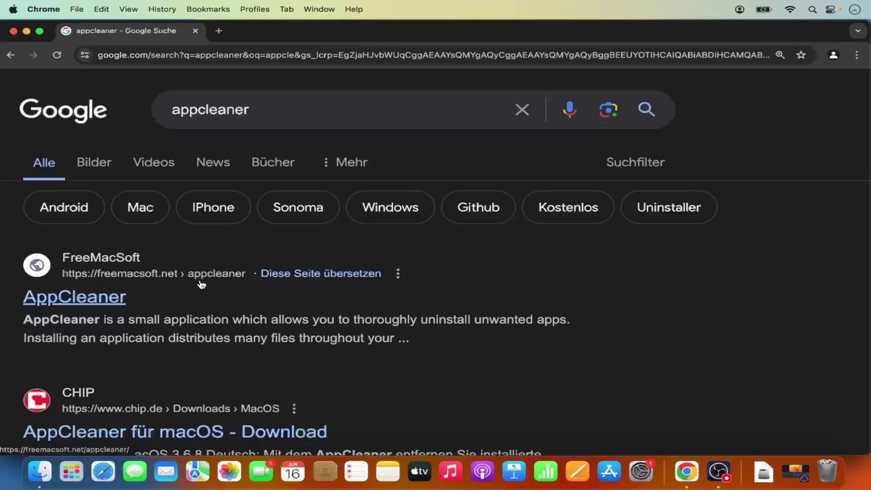
{"action": "left_click", "coordinate": [97, 299]}
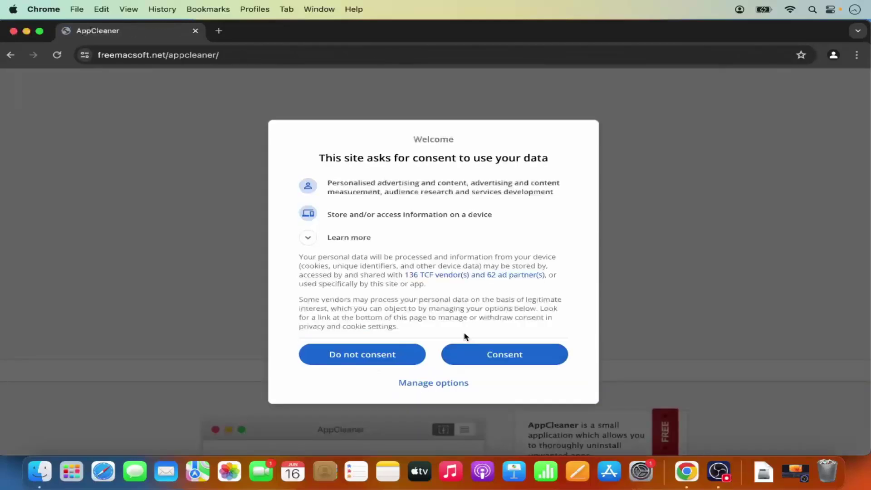
{"action": "left_click", "coordinate": [486, 357]}
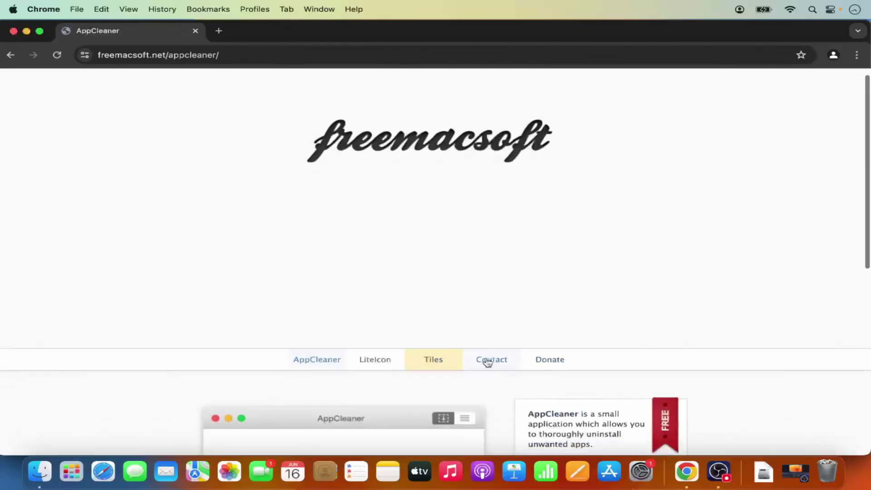
- Download AppCleaner Version 3.6.8 for macOS Mojave up to Sonoma and dismiss the advertisement
{"action": "scroll", "coordinate": [486, 360], "scroll_direction": "down", "scroll_amount": 6}
{"action": "scroll", "coordinate": [486, 361], "scroll_direction": "down", "scroll_amount": 2}
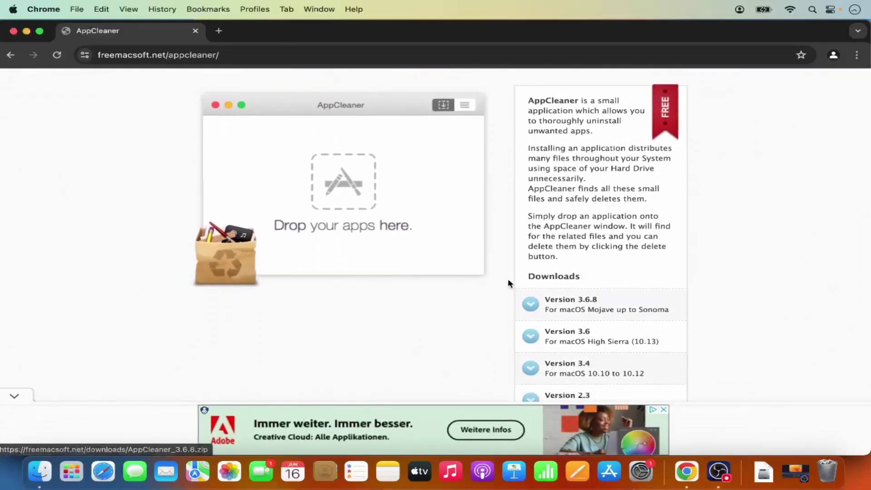
{"action": "left_click", "coordinate": [568, 304]}
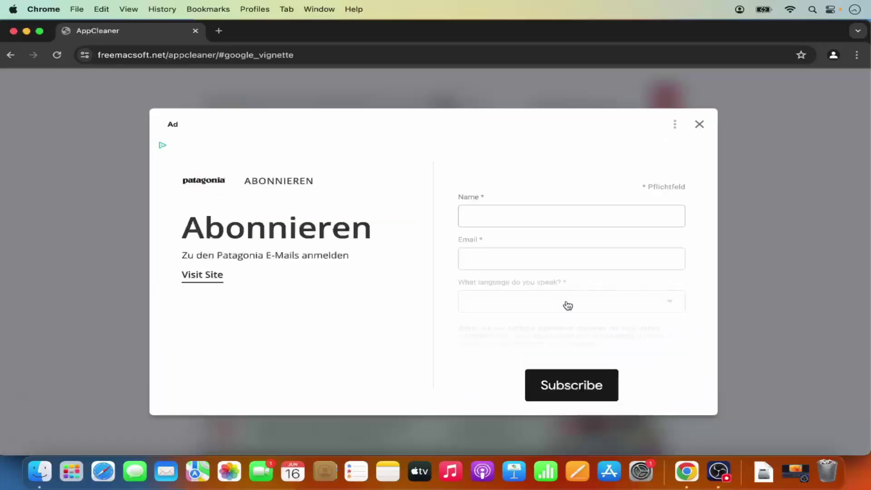
{"action": "left_click", "coordinate": [698, 127]}
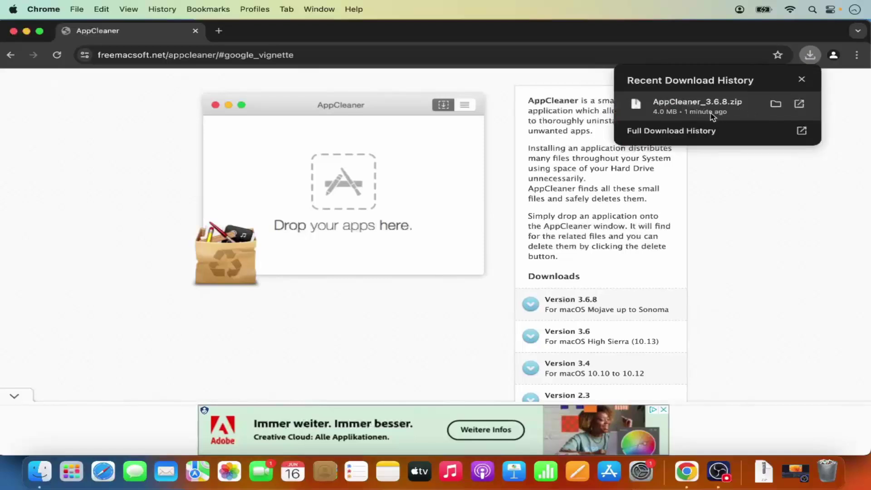
- Show AppCleaner_3.6.8.zip in the Downloads folder, extract it, and move the AppCleaner app to the Applications folder
{"action": "left_click", "coordinate": [775, 104]}
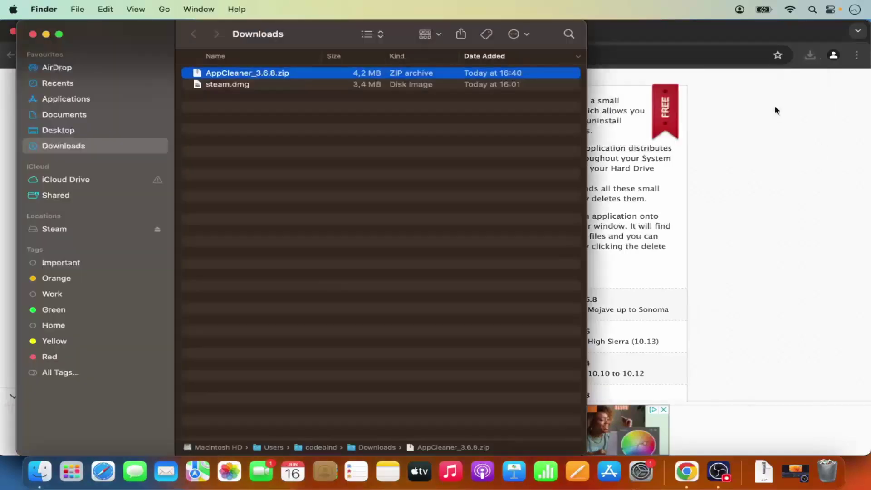
{"action": "double_click", "coordinate": [264, 75]}
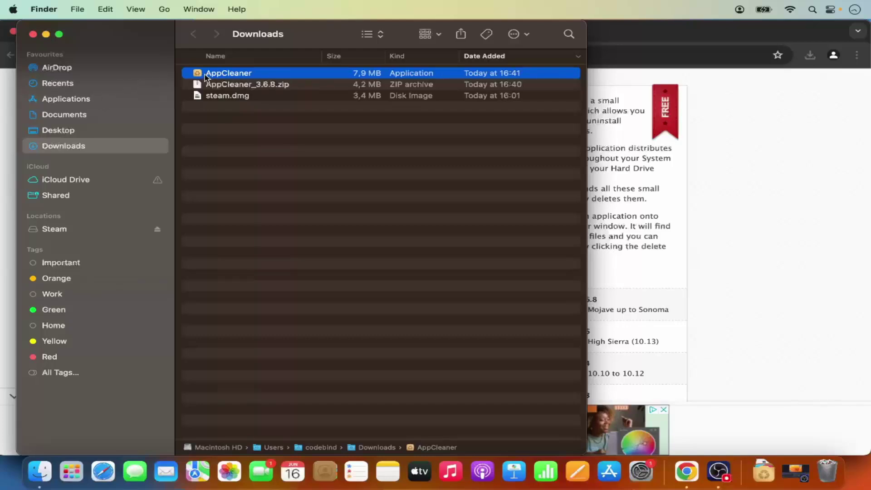
{"action": "left_click_drag", "start_coordinate": [209, 75], "coordinate": [136, 104]}
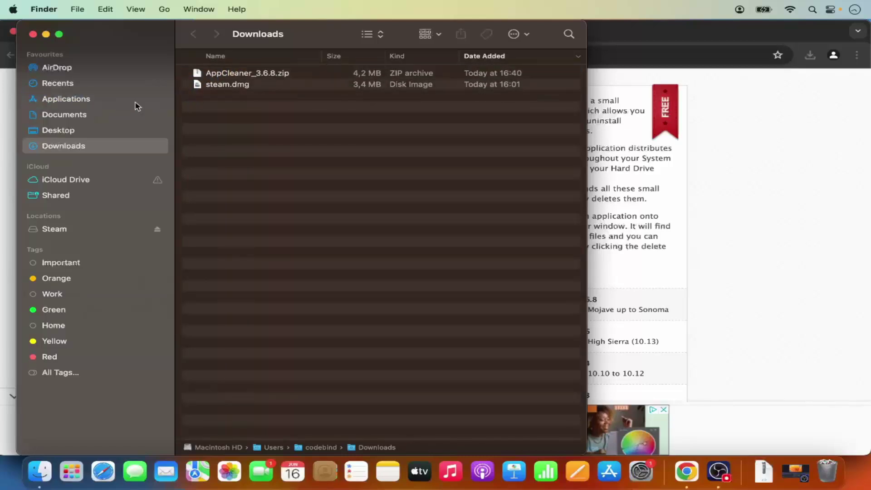
- Launch AppCleaner from the Applications folder
{"action": "left_click", "coordinate": [81, 104]}
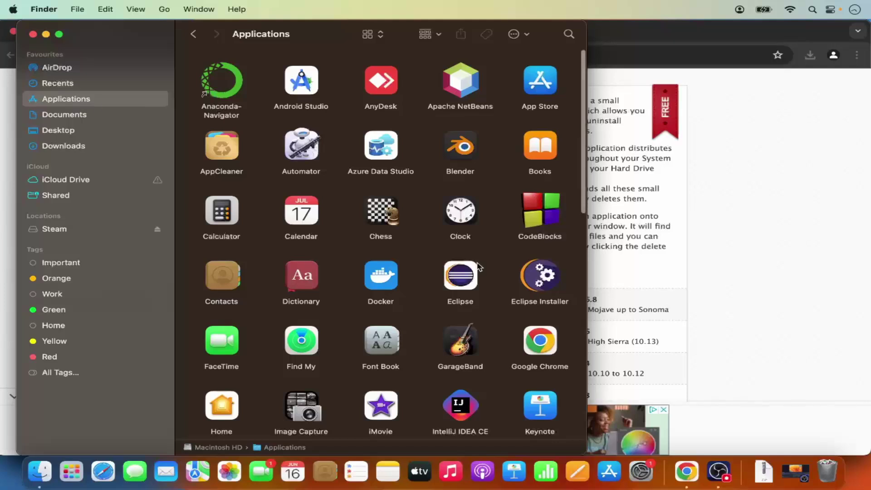
{"action": "scroll", "coordinate": [474, 262], "scroll_direction": "down", "scroll_amount": 3}
{"action": "scroll", "coordinate": [478, 267], "scroll_direction": "up", "scroll_amount": 3}
{"action": "left_click", "coordinate": [223, 150]}
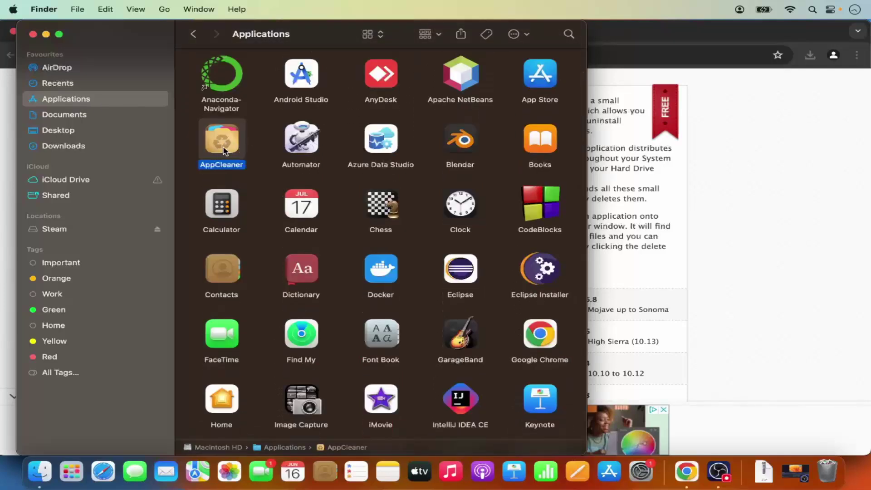
{"action": "double_click", "coordinate": [224, 150]}
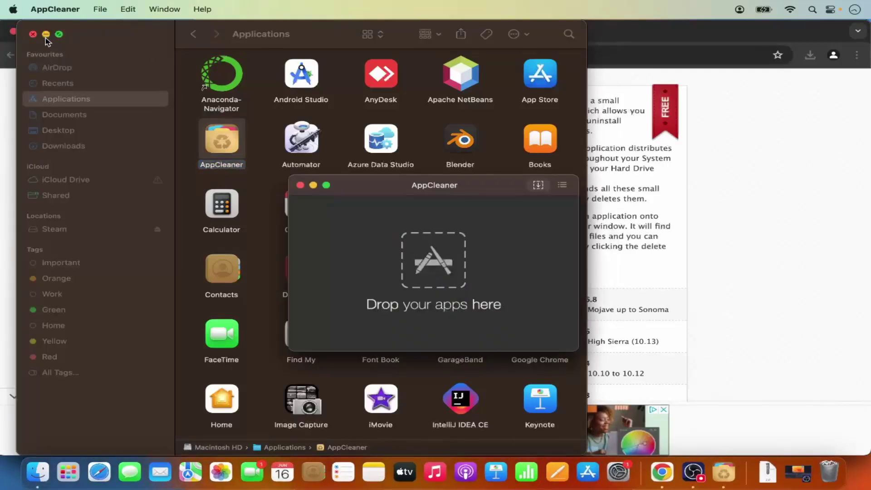
- Minimise the browser window and arrange AppCleaner and the Finder Applications window next to each other on the desktop
{"action": "left_click", "coordinate": [45, 34]}
{"action": "left_click", "coordinate": [23, 31]}
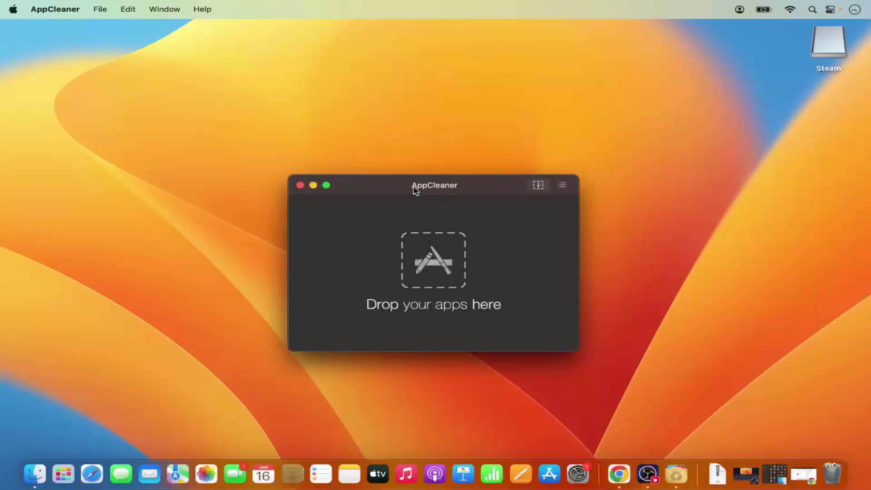
{"action": "left_click_drag", "start_coordinate": [415, 190], "coordinate": [392, 145]}
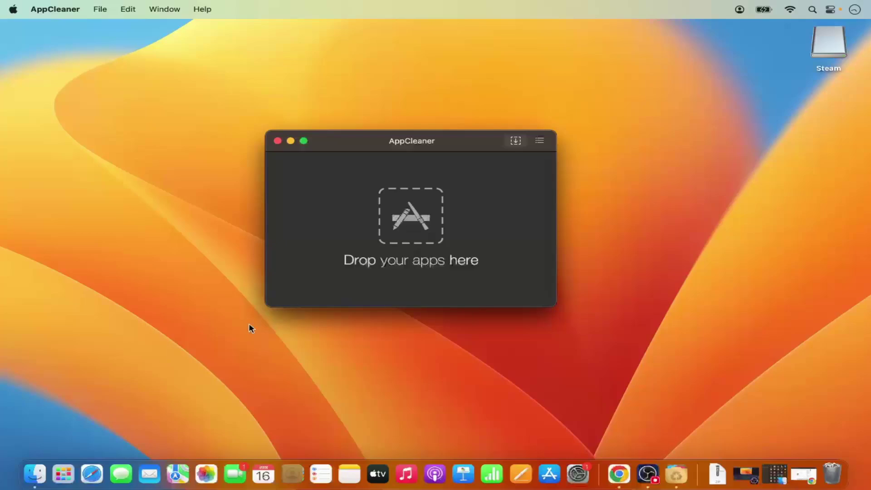
{"action": "left_click", "coordinate": [35, 474]}
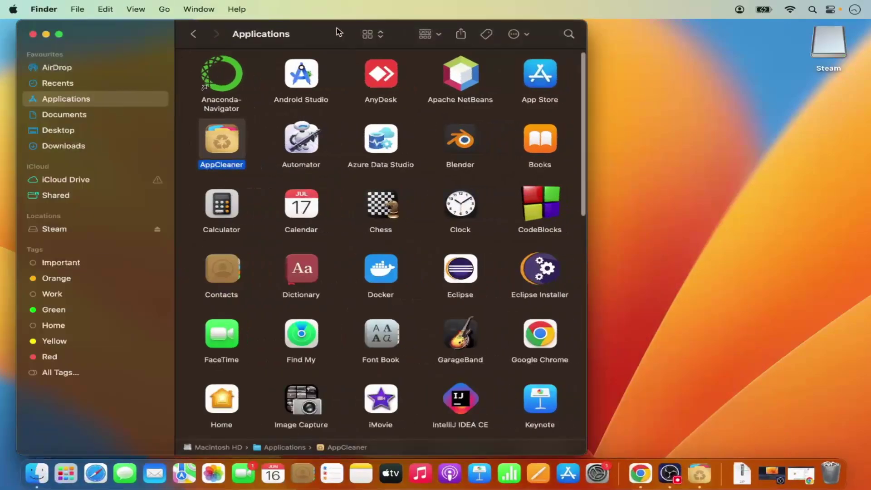
{"action": "left_click_drag", "start_coordinate": [336, 28], "coordinate": [637, 59]}
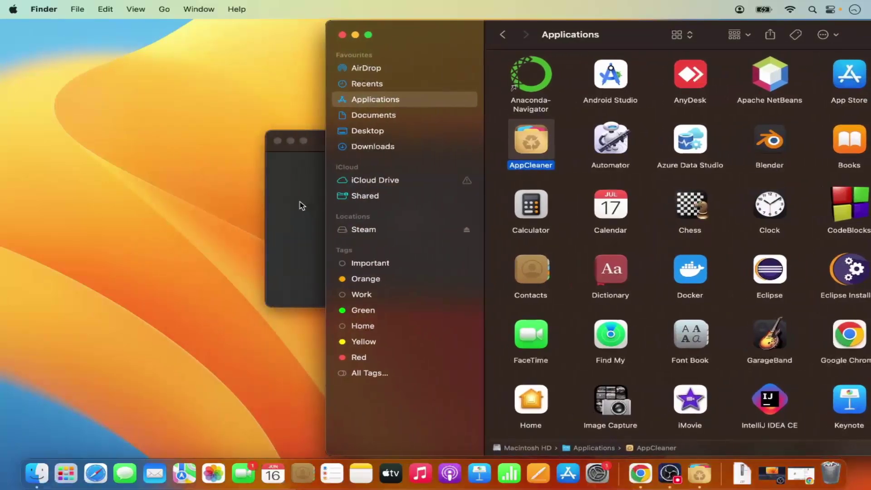
{"action": "left_click", "coordinate": [300, 201]}
{"action": "left_click_drag", "start_coordinate": [363, 143], "coordinate": [170, 136]}
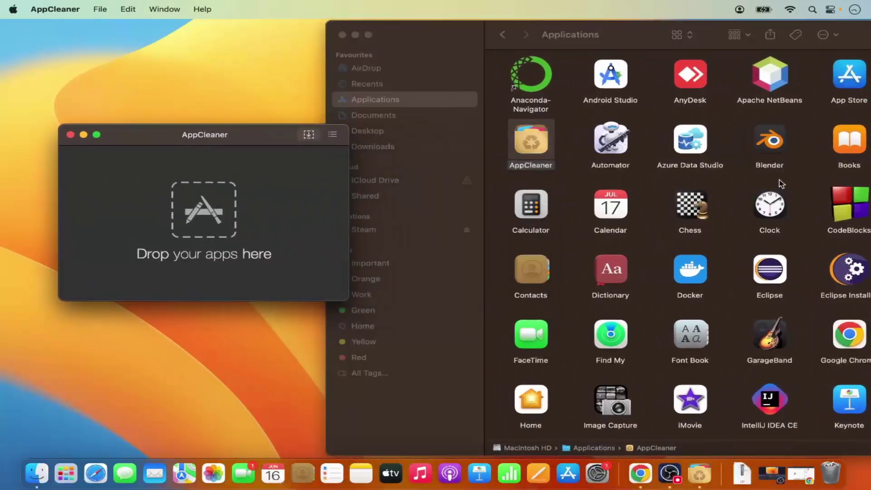
- Add Blender from the Applications folder to AppCleaner's drop area to examine its related files, and cancel the removal
{"action": "scroll", "coordinate": [682, 256], "scroll_direction": "down", "scroll_amount": 3}
{"action": "scroll", "coordinate": [682, 256], "scroll_direction": "up", "scroll_amount": 3}
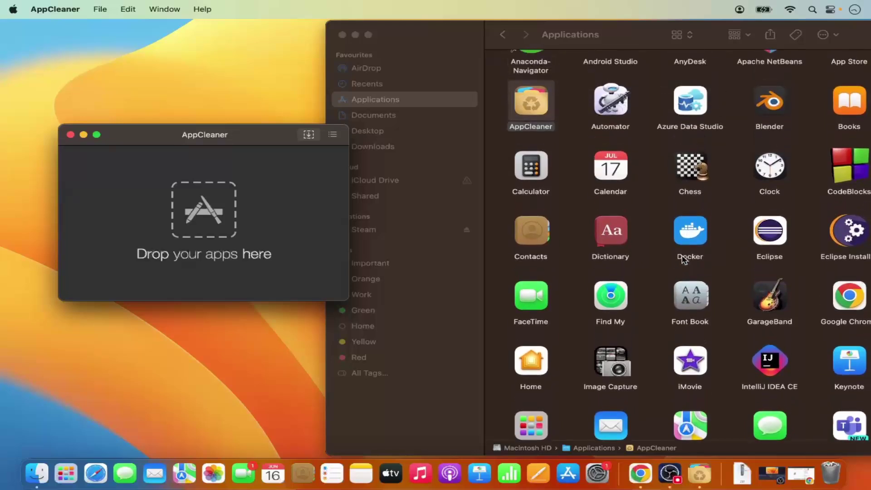
{"action": "scroll", "coordinate": [681, 257], "scroll_direction": "up", "scroll_amount": 1}
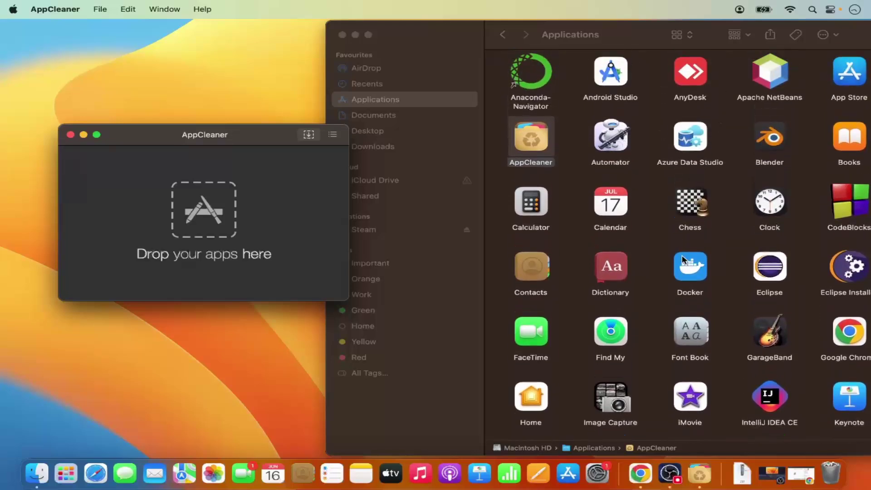
{"action": "left_click", "coordinate": [768, 148]}
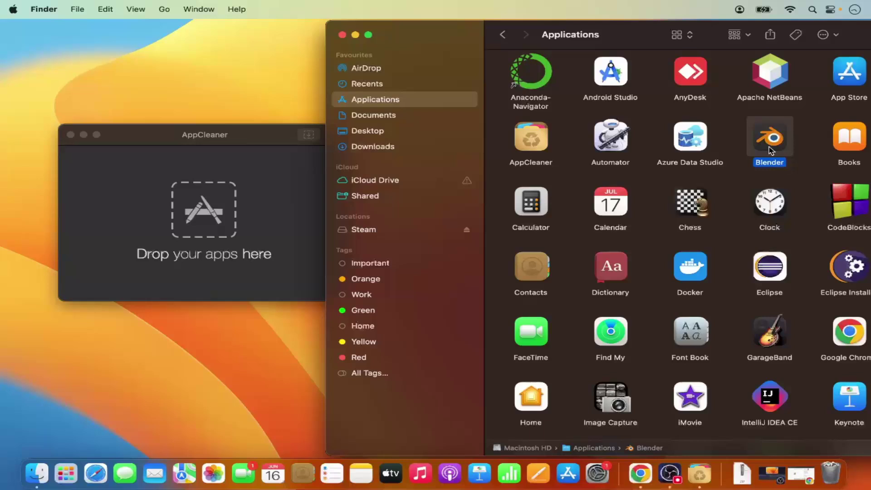
{"action": "left_click_drag", "start_coordinate": [768, 149], "coordinate": [222, 218]}
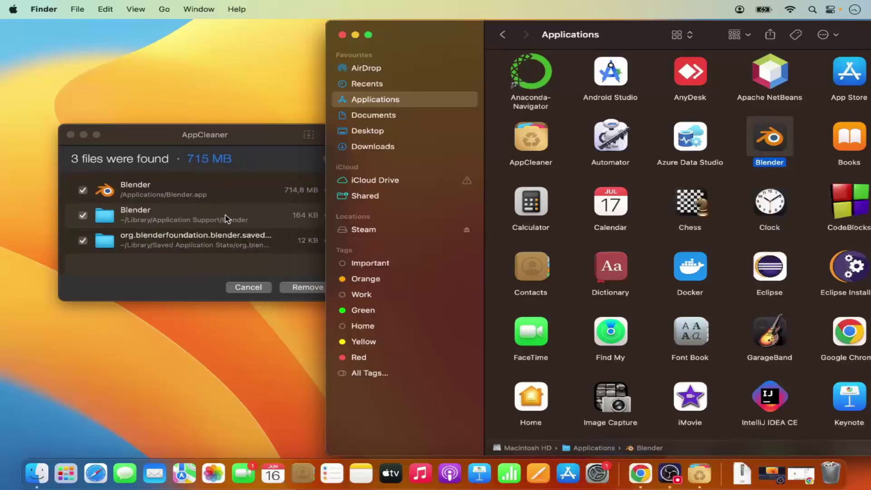
{"action": "left_click", "coordinate": [165, 283]}
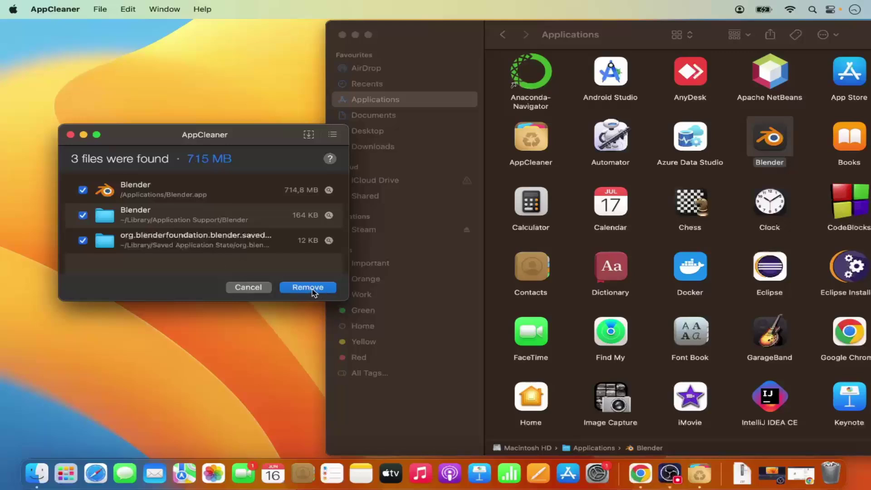
{"action": "left_click", "coordinate": [258, 290]}
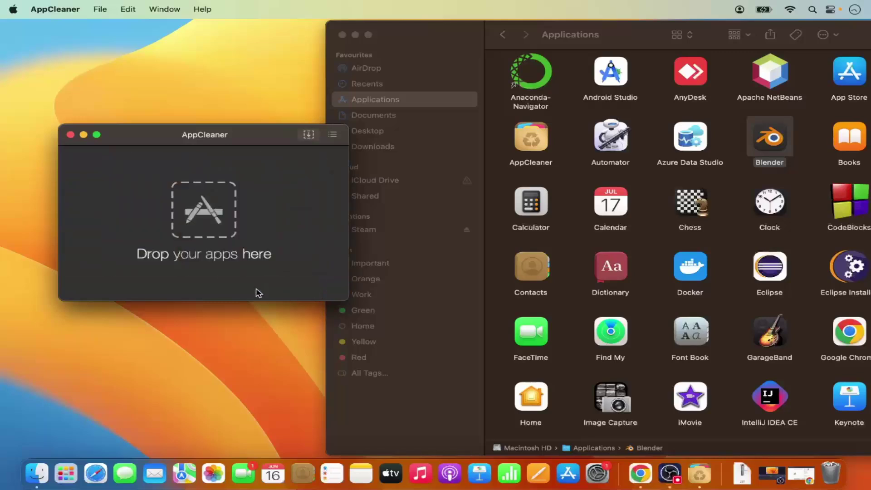
- Find "blender" in AppCleaner's application list, examine Blender's related files, and dismiss them without removing anything
{"action": "left_click", "coordinate": [334, 136]}
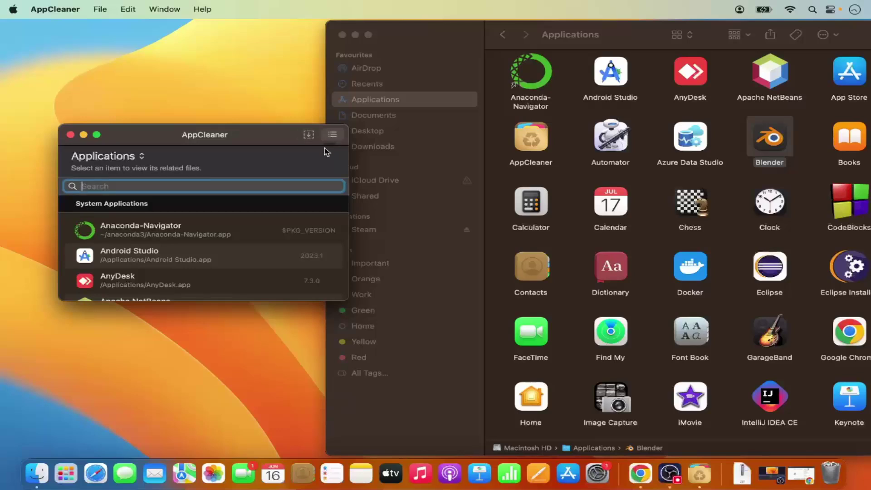
{"action": "type", "text": "blender"}
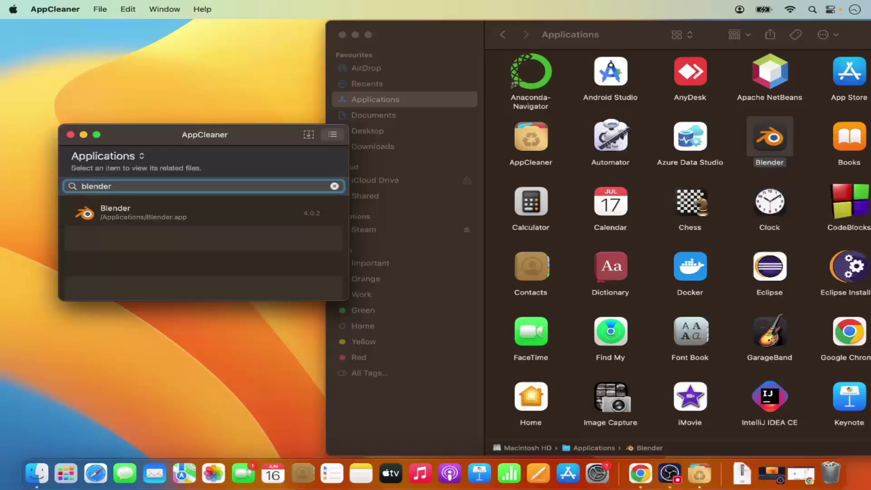
{"action": "left_click", "coordinate": [219, 212]}
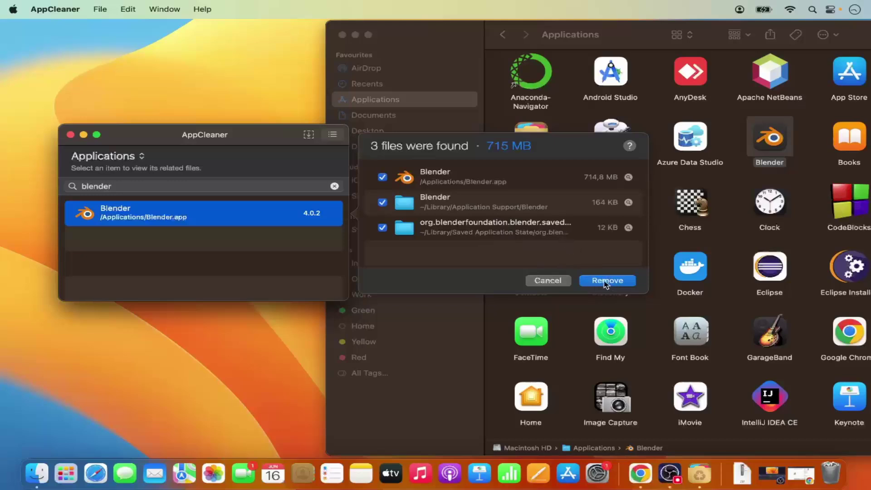
{"action": "left_click", "coordinate": [554, 281]}
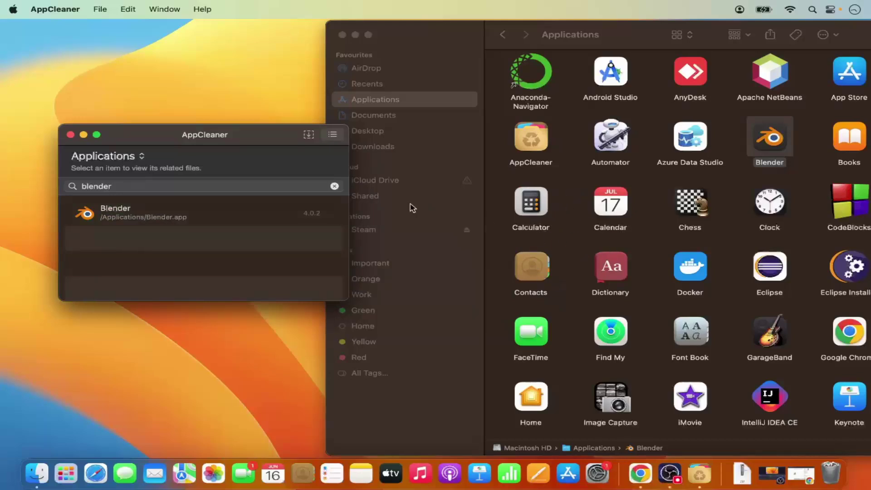
- Close the AppCleaner window and move the Finder Applications window to the middle of the desktop
{"action": "left_click", "coordinate": [70, 134]}
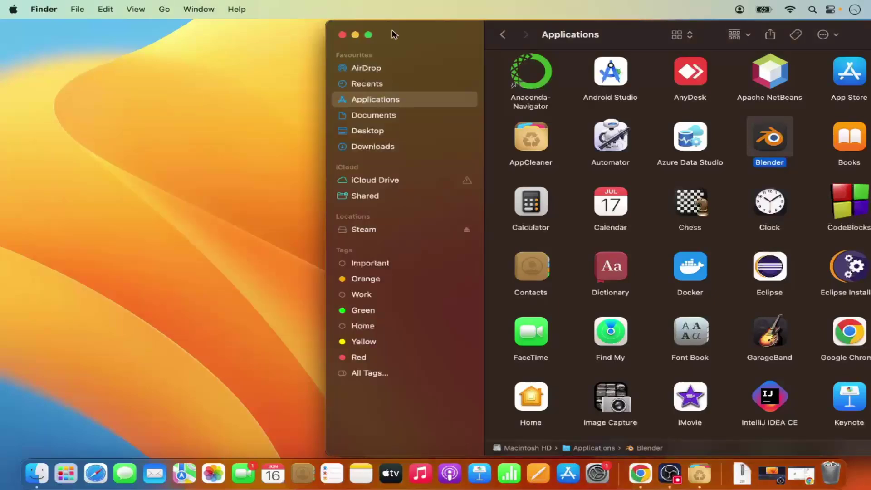
{"action": "double_click", "coordinate": [443, 37]}
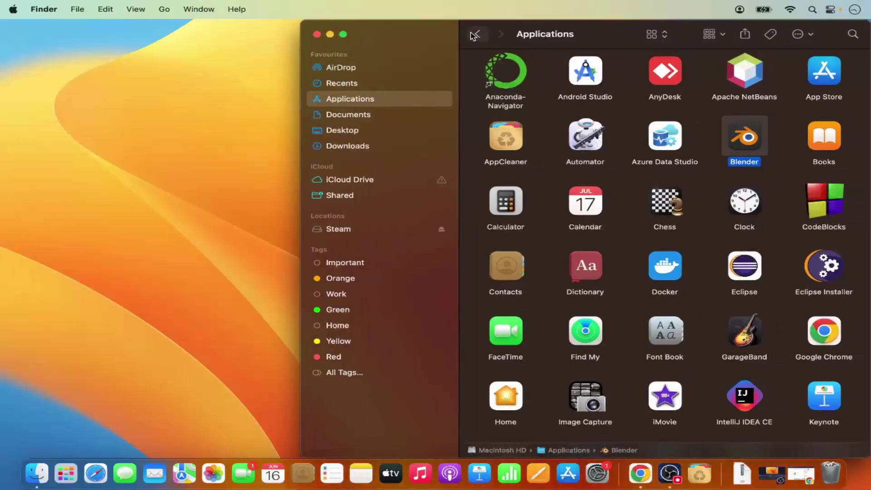
{"action": "left_click_drag", "start_coordinate": [422, 33], "coordinate": [278, 38]}
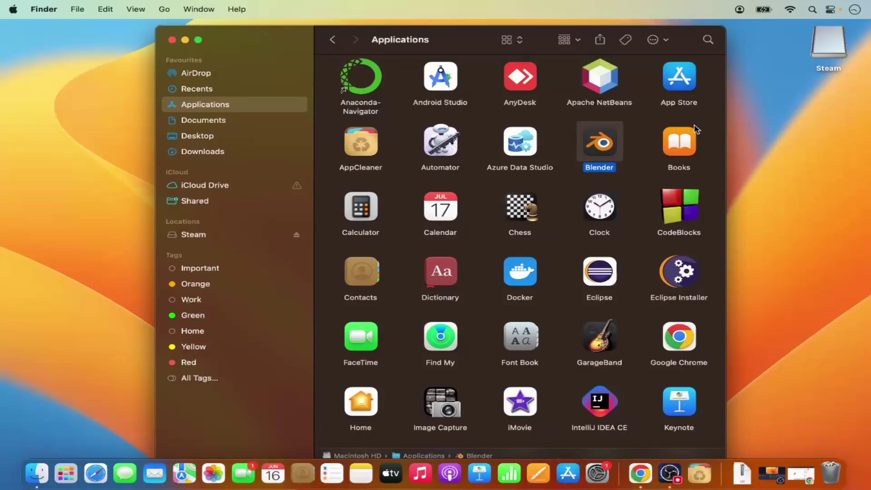